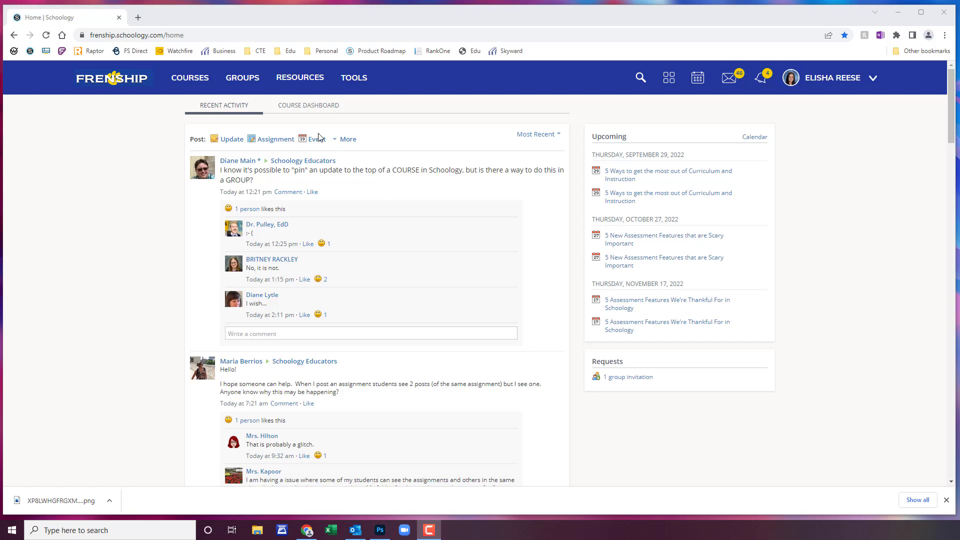
Step: Open the Sandbox: Section 1 course from the Courses list
click(189, 83)
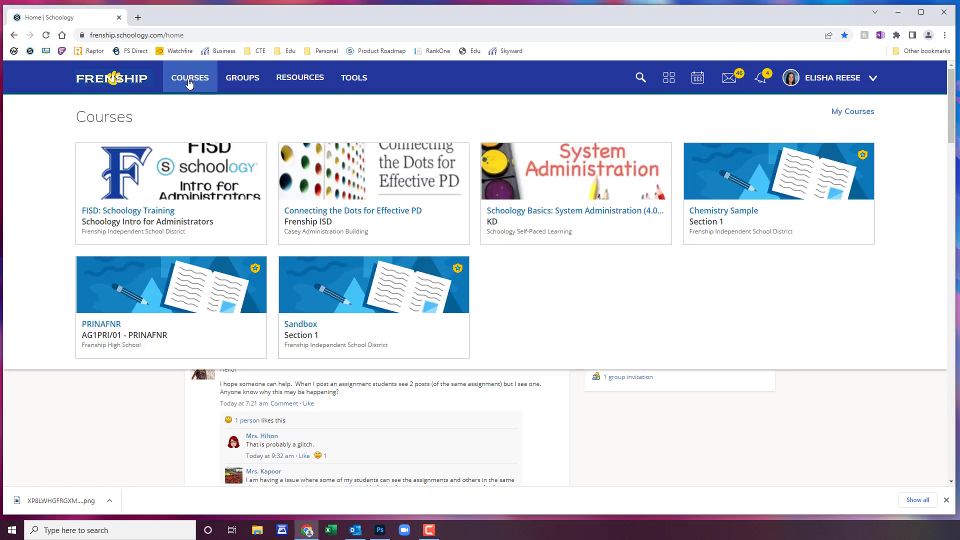
click(370, 323)
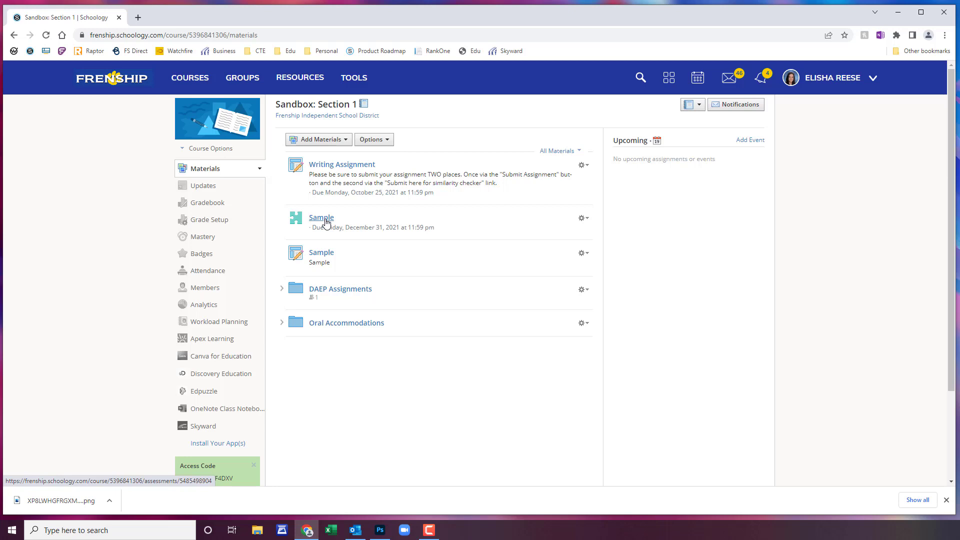
Step: In the Sample assessment's Questions tab, create a new Multiple Choice question
click(325, 218)
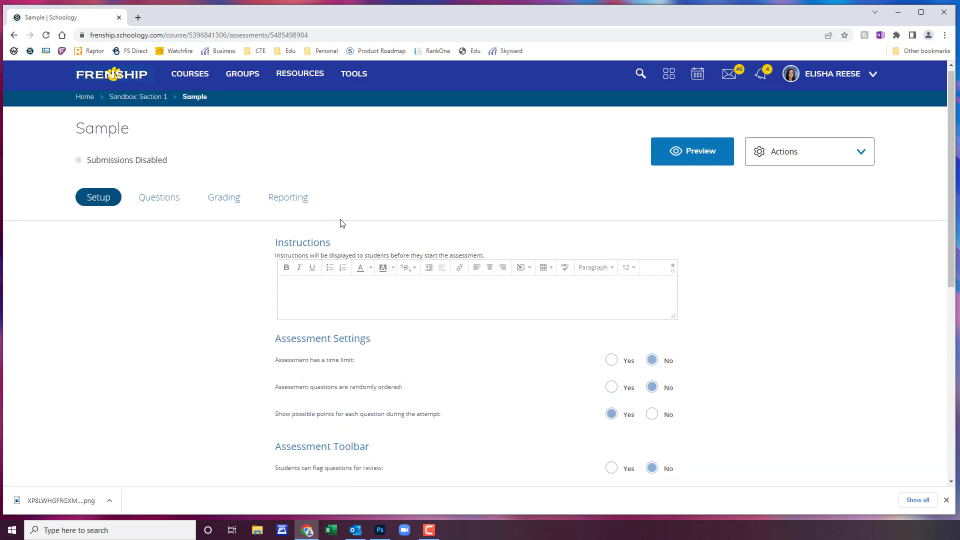
click(159, 205)
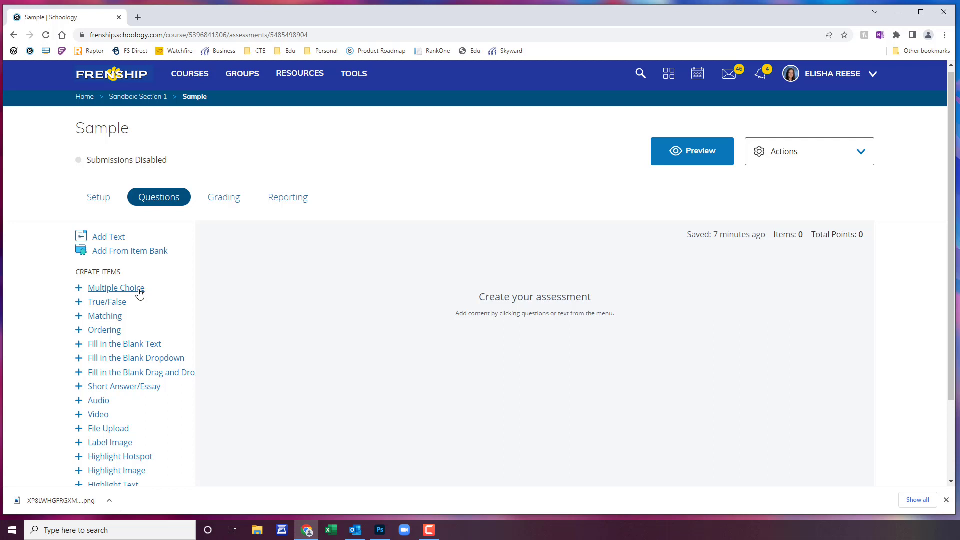
click(140, 293)
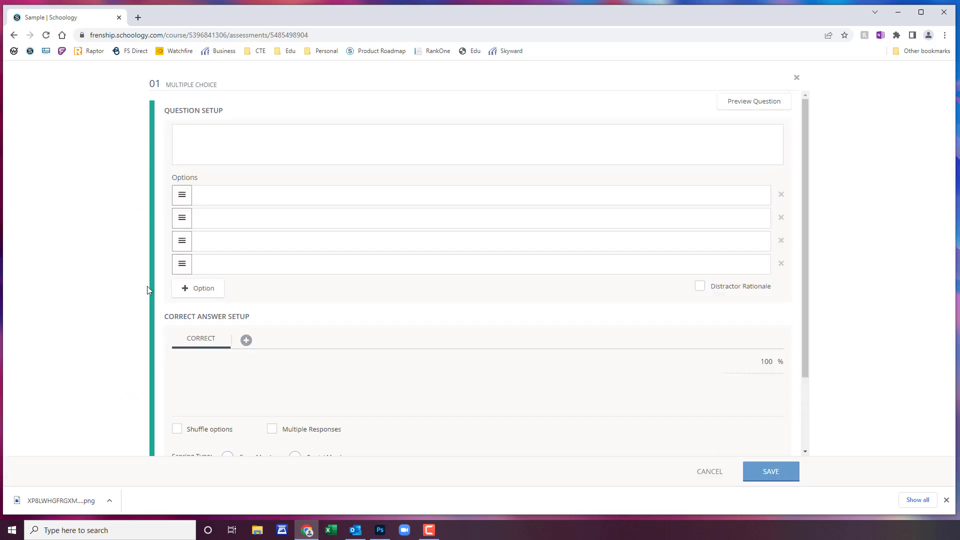
Step: Enter the question 'What is the FHS mascot?' and bring up the editor's audio Tools
click(204, 148)
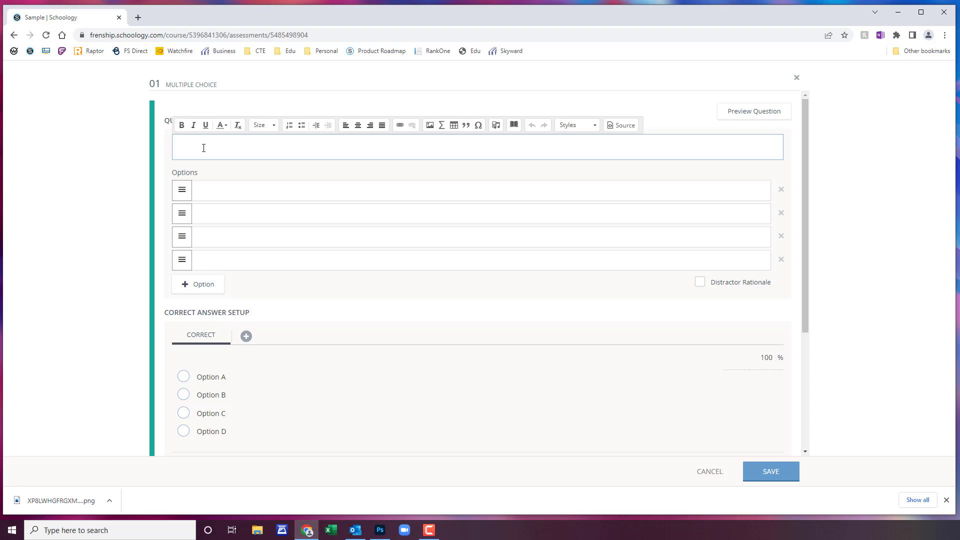
text(What is the FHS mascot?)
key(Return)
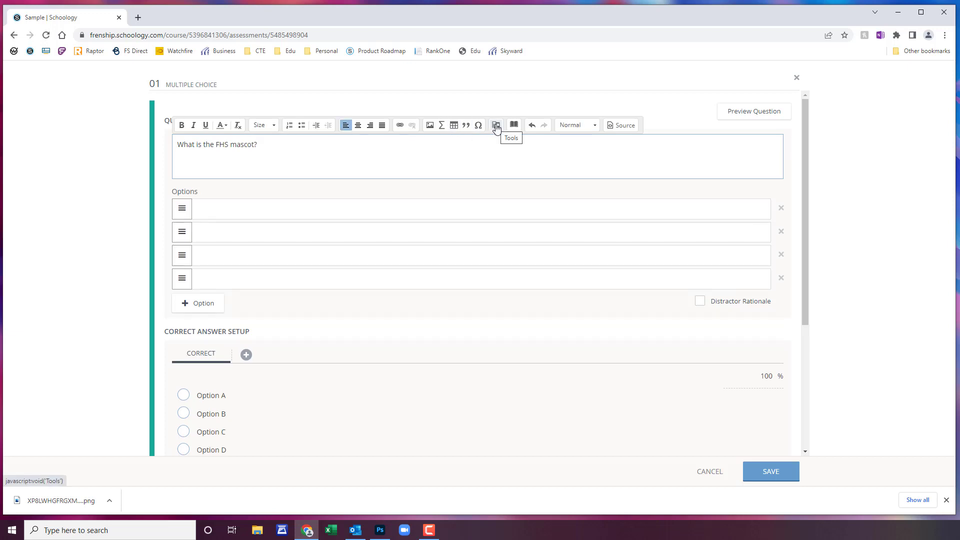
click(496, 127)
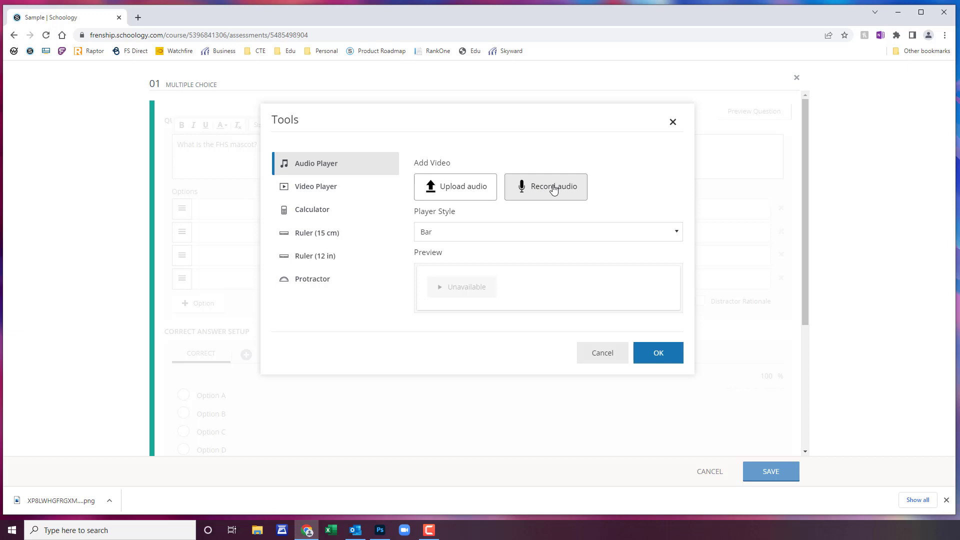
Step: Keep the Bar player style, then record and upload a four-second question clip
click(677, 236)
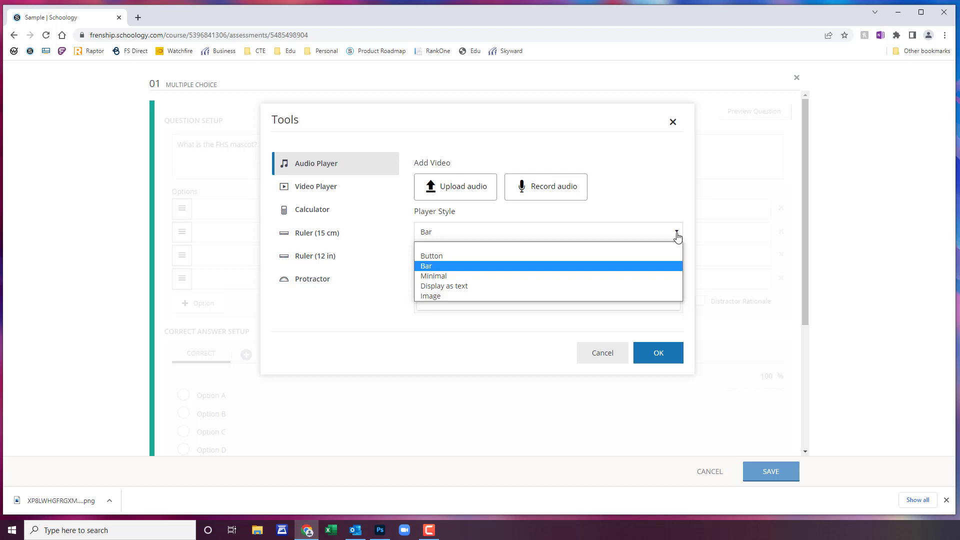
click(678, 236)
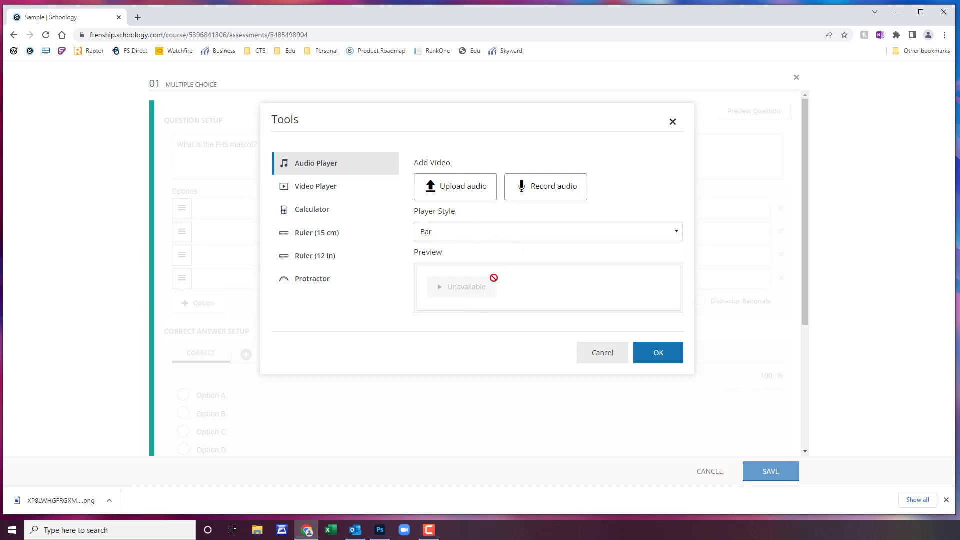
click(560, 194)
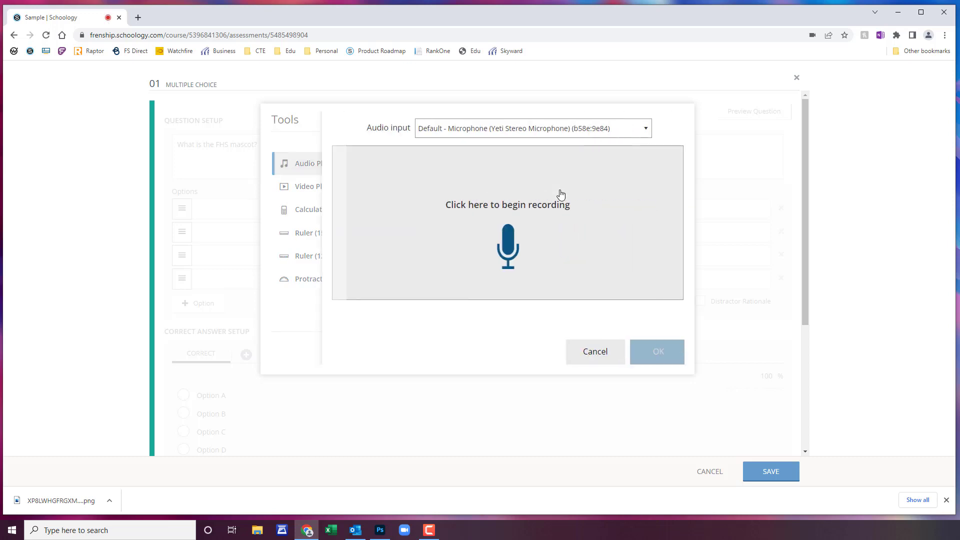
click(511, 247)
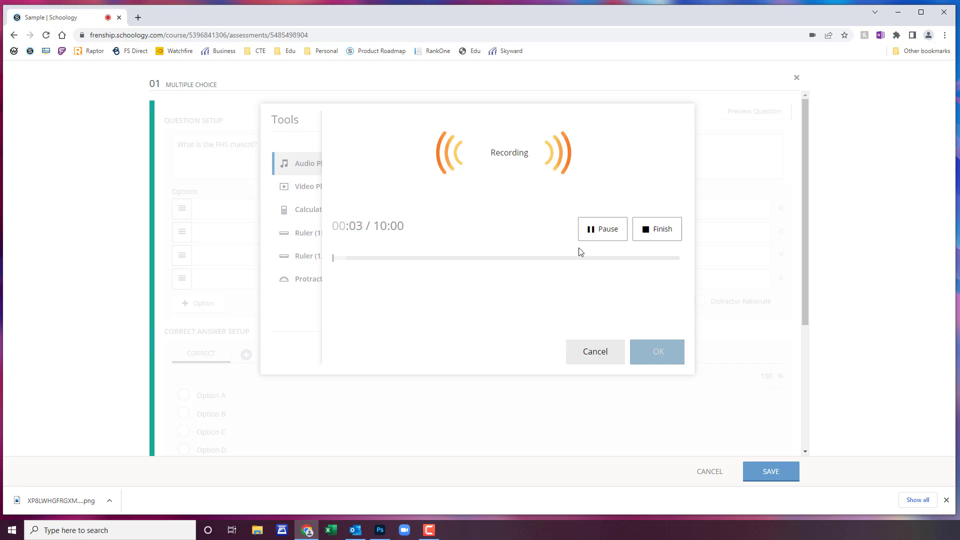
click(663, 231)
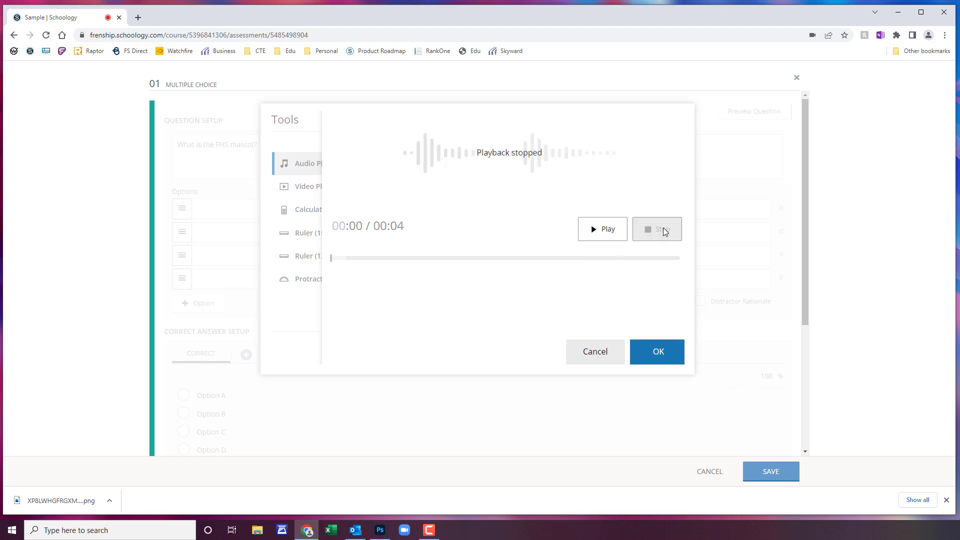
click(659, 352)
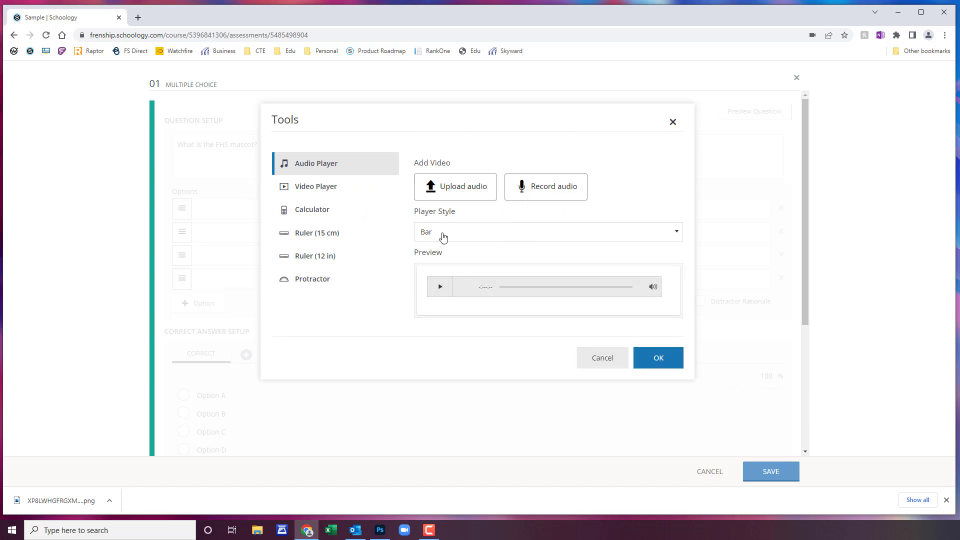
Step: Switch the player style to Button, test playback, and insert the player under the question
click(442, 234)
click(442, 257)
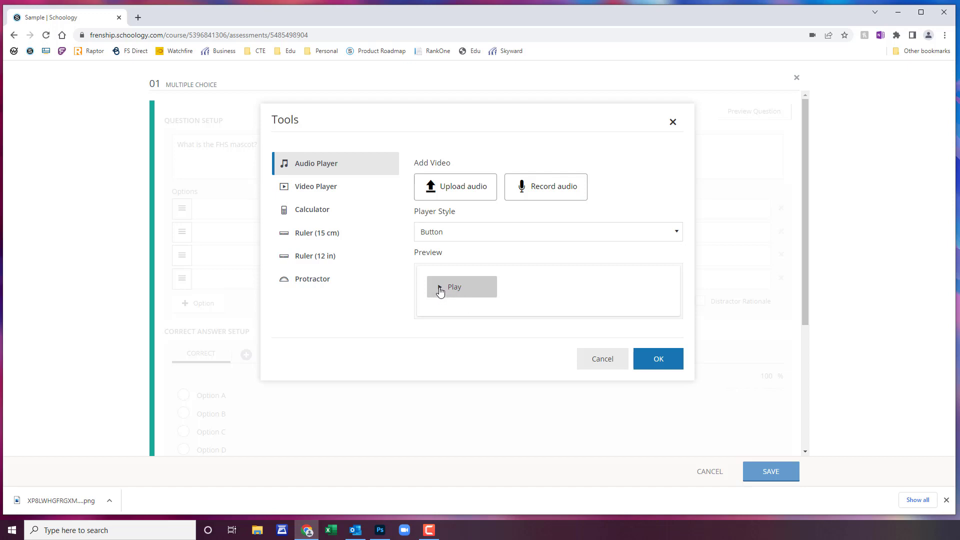
click(440, 294)
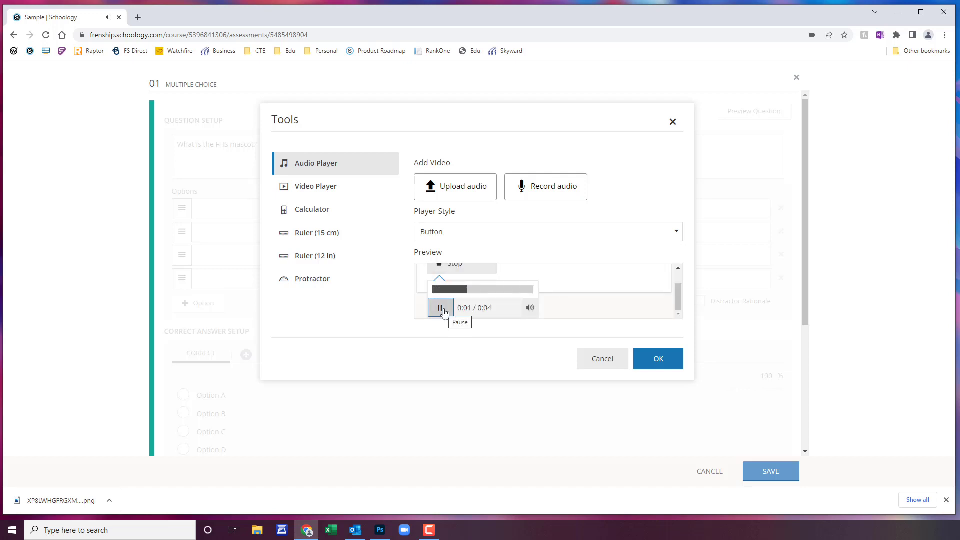
click(444, 310)
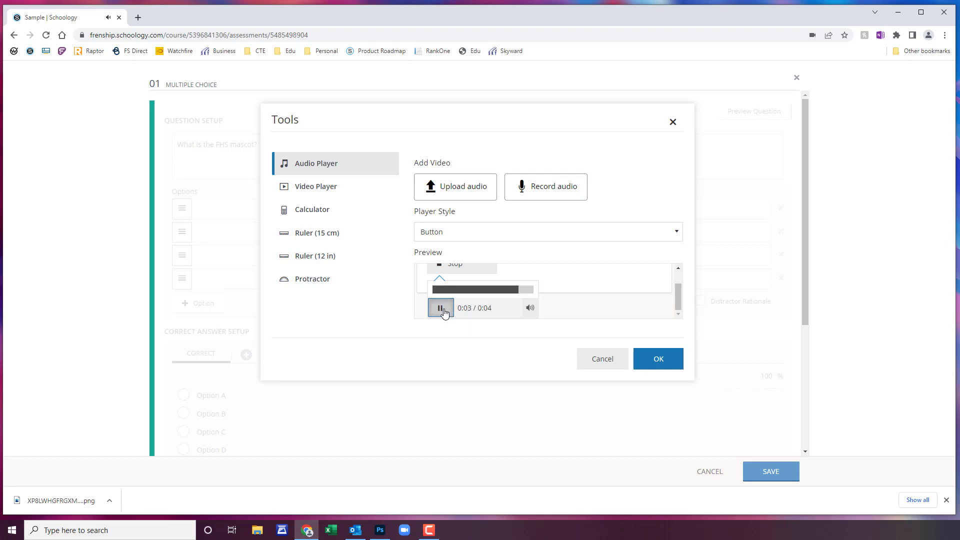
click(664, 360)
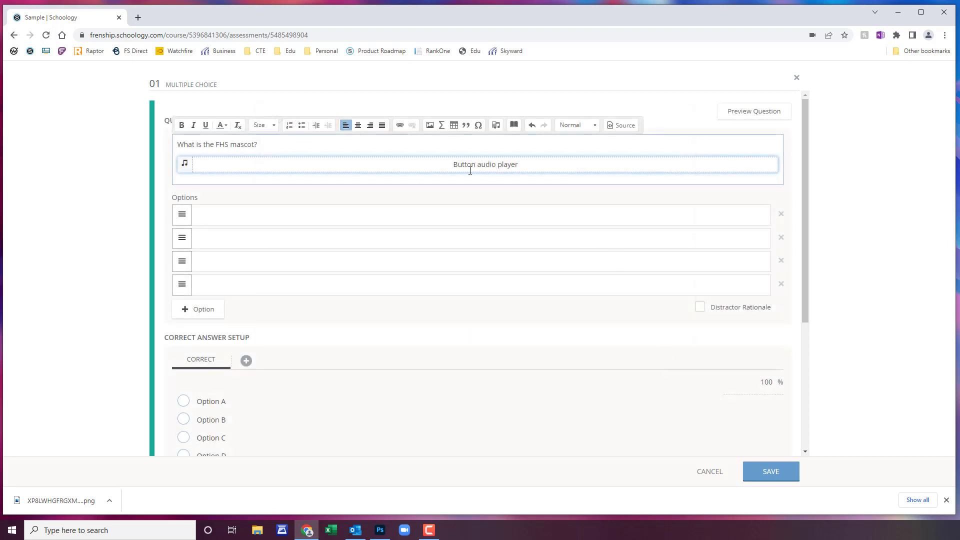
Step: Type 'A Bear' as the first answer option
click(216, 216)
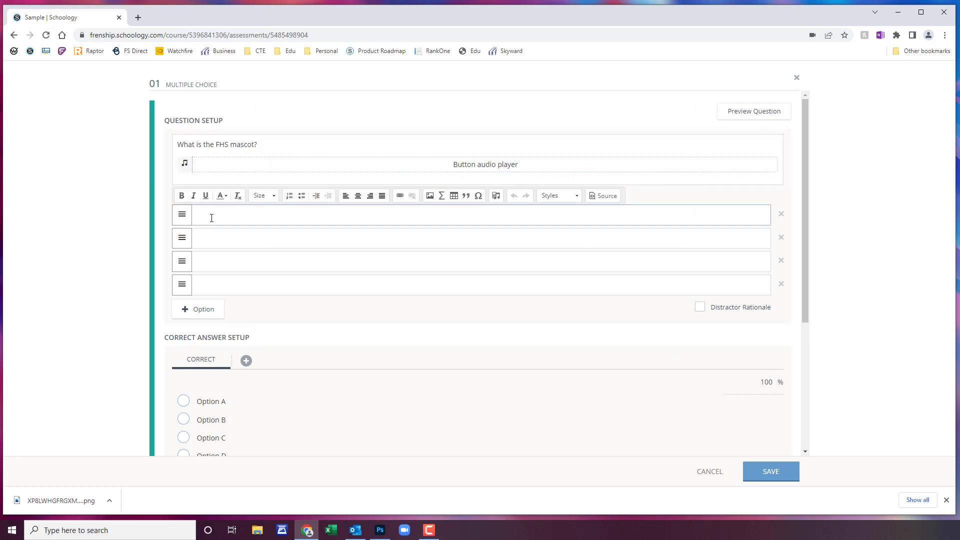
text(A Bear)
key(Return)
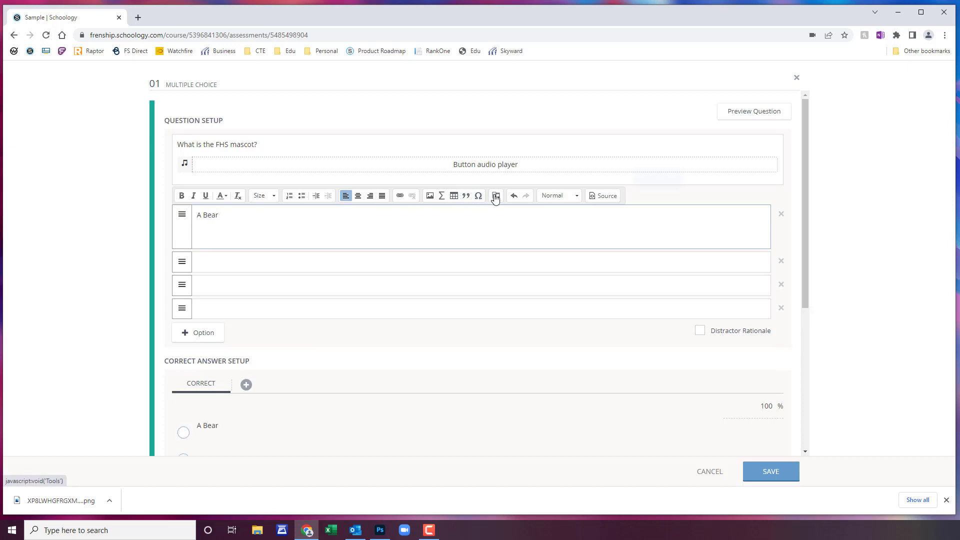
Step: Record a 2-second clip and insert it as a Bar audio player under A Bear
click(496, 197)
click(563, 190)
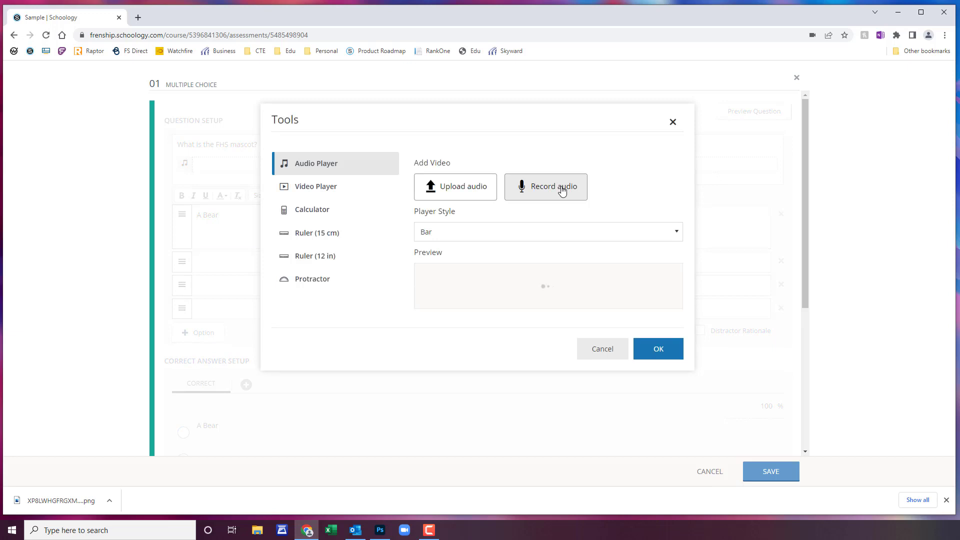
click(508, 245)
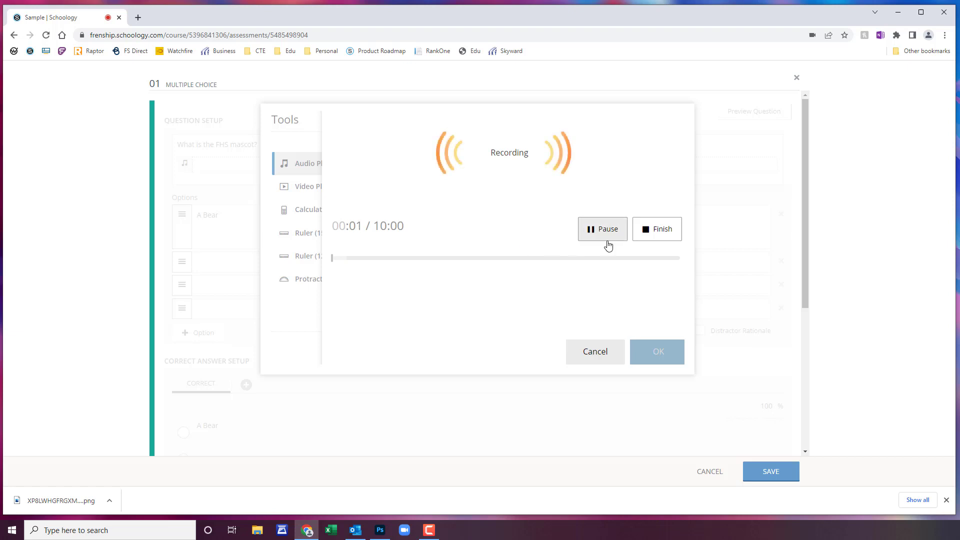
click(650, 231)
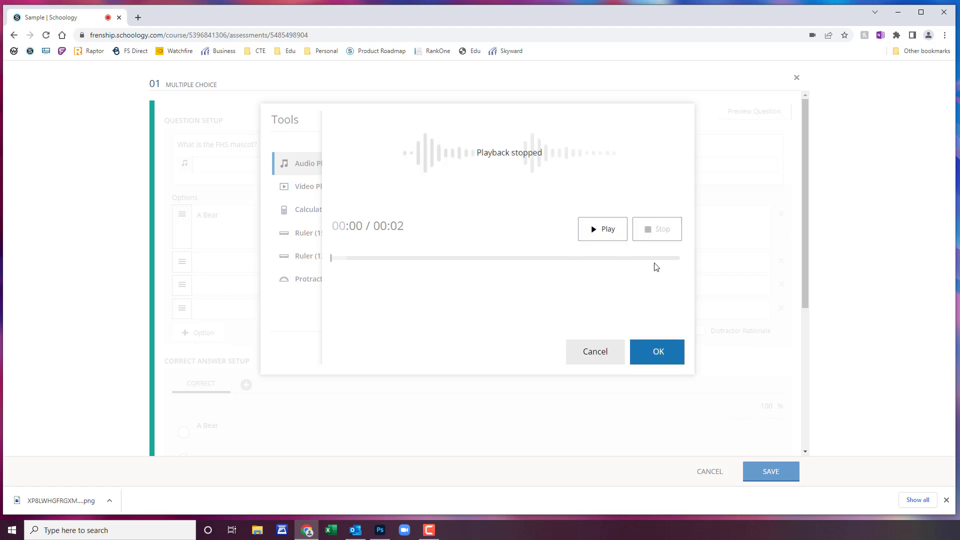
click(661, 353)
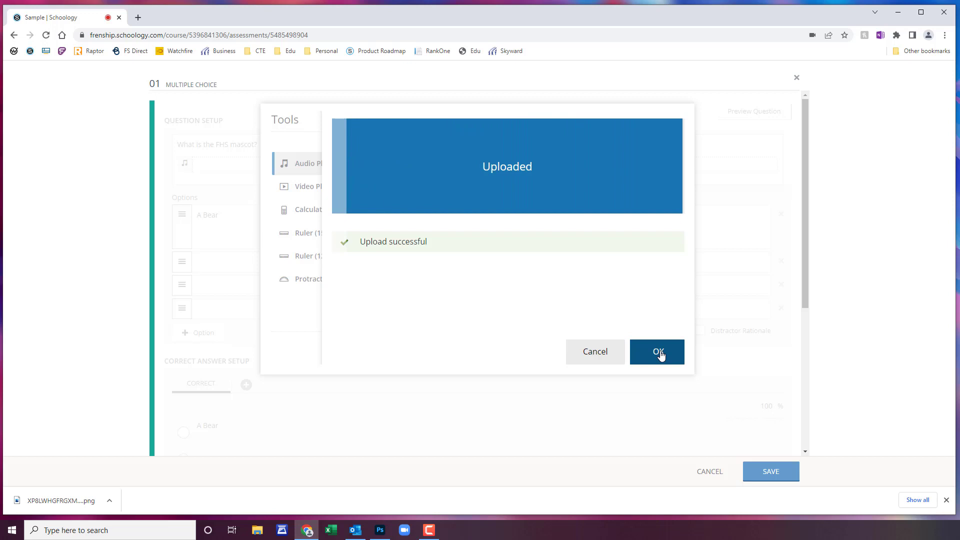
click(659, 354)
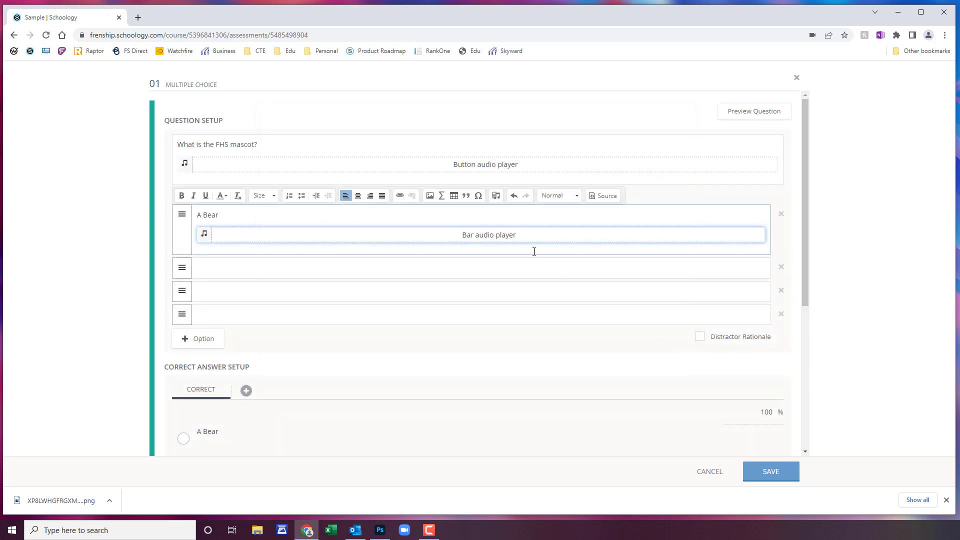
click(212, 268)
Step: Make the second option 'Tiger' and give it its own recorded Bar audio clip
text(Tg)
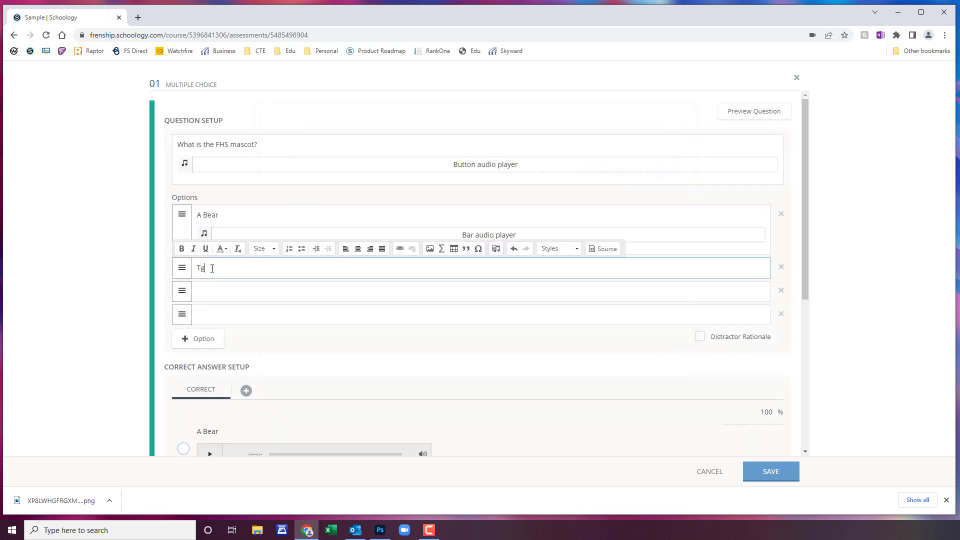
text(ger)
key(Return)
click(496, 250)
click(529, 197)
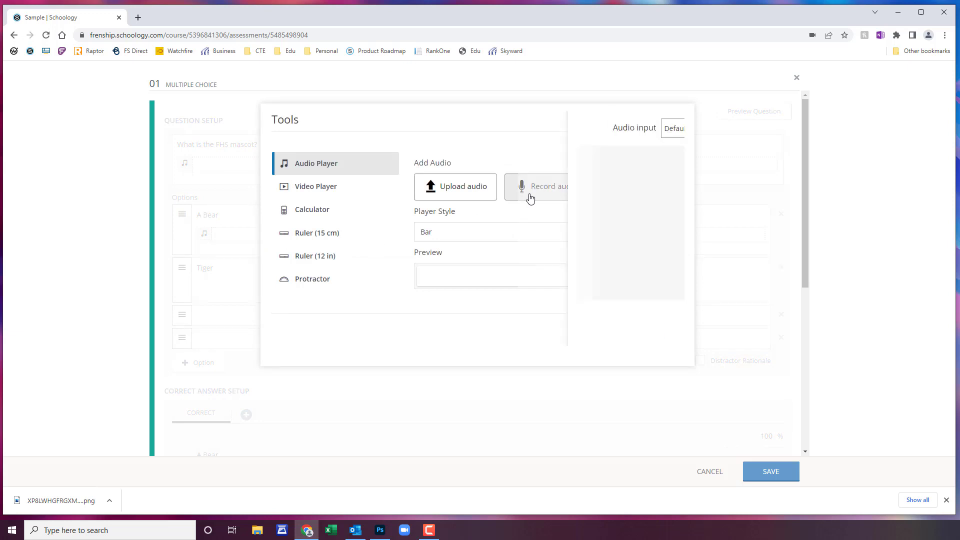
click(511, 245)
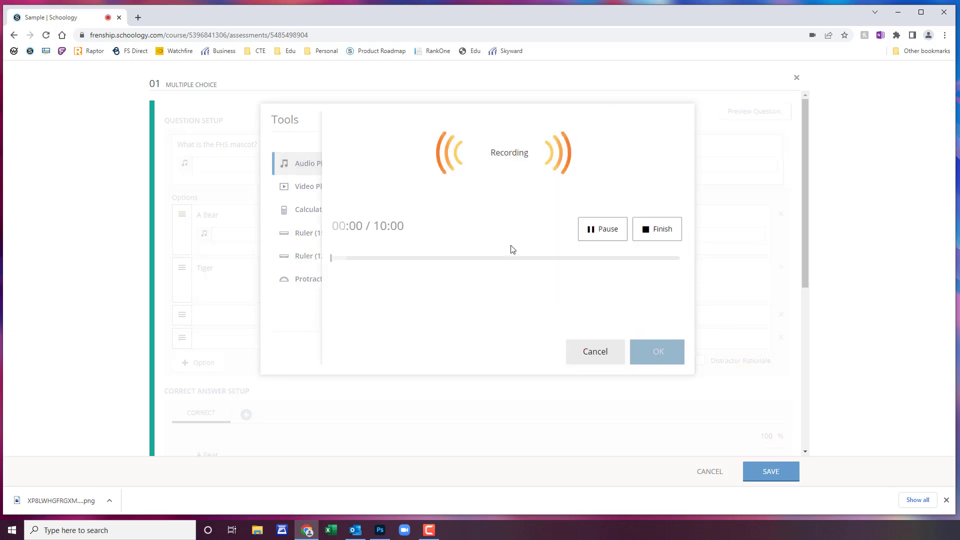
click(658, 233)
click(658, 352)
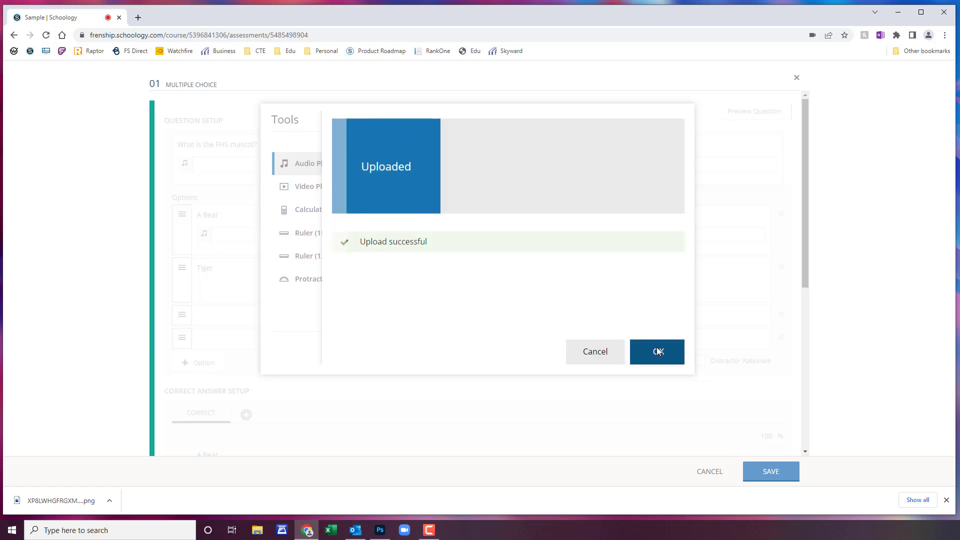
click(656, 346)
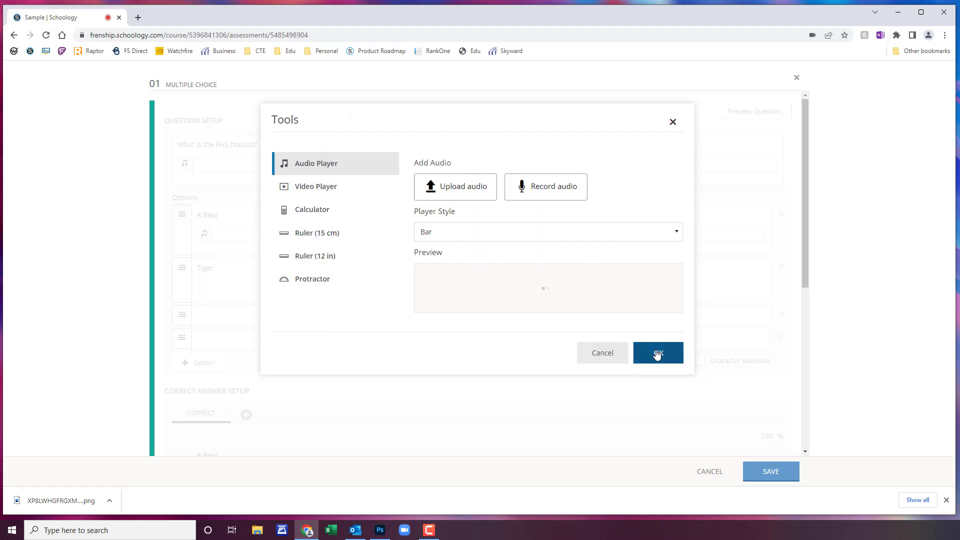
click(656, 351)
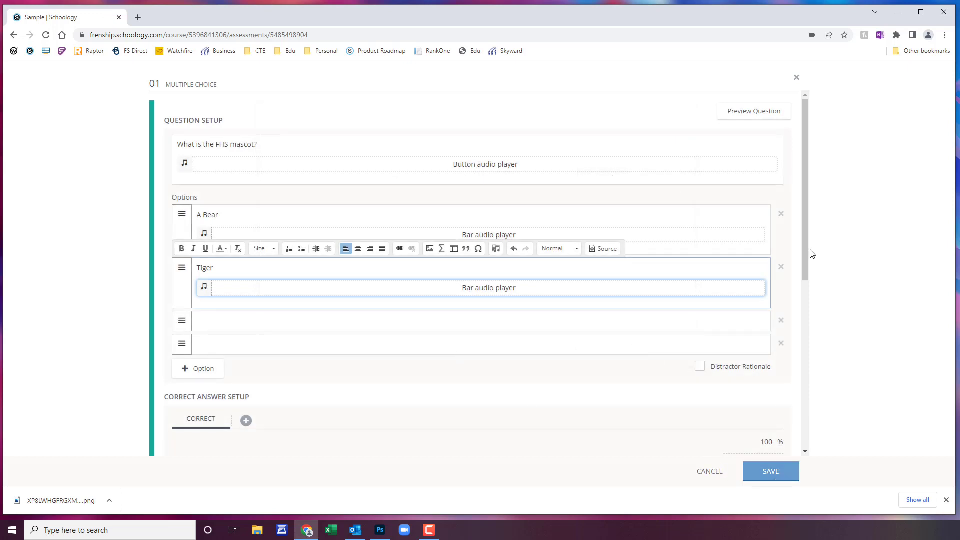
Step: Mark Tiger as the correct answer and save the question
drag(806, 253, 815, 352)
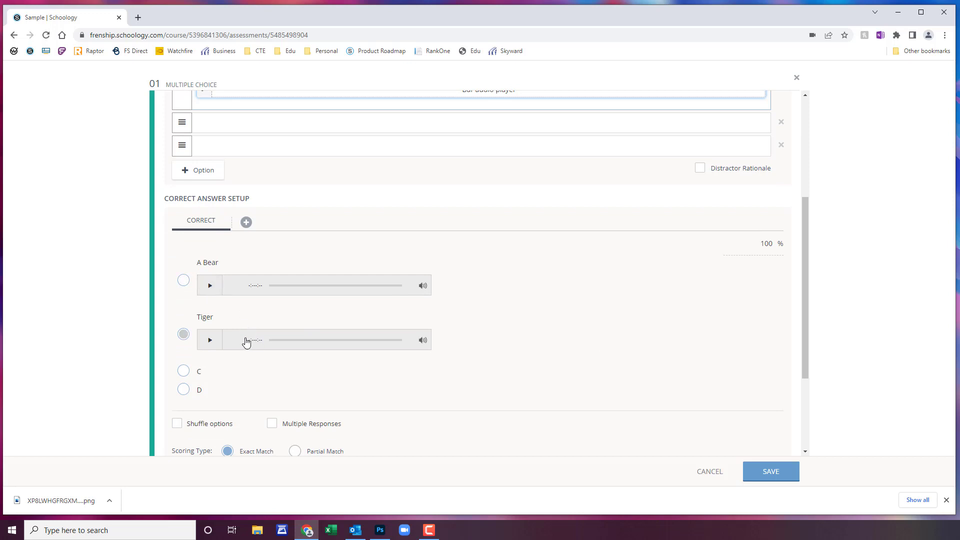
click(183, 338)
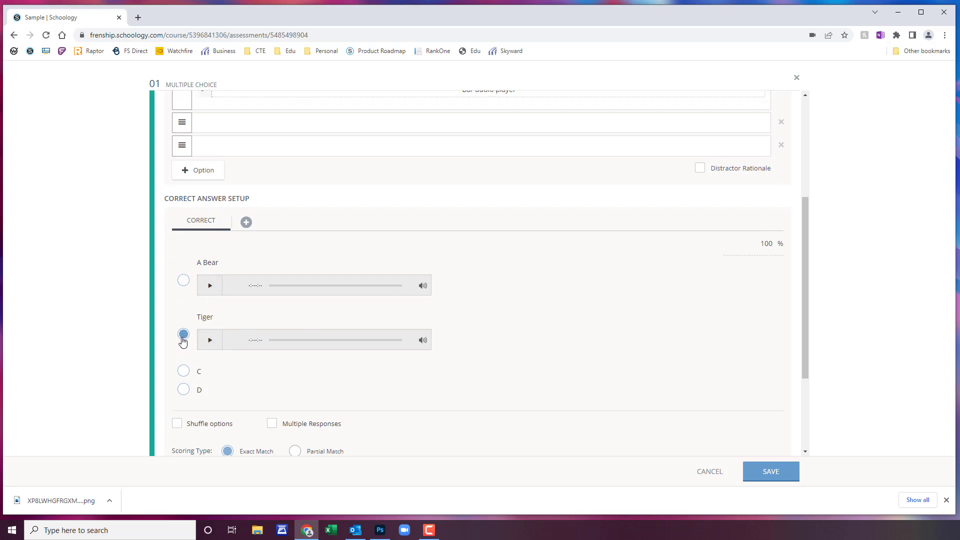
scroll(530, 390, down, 2)
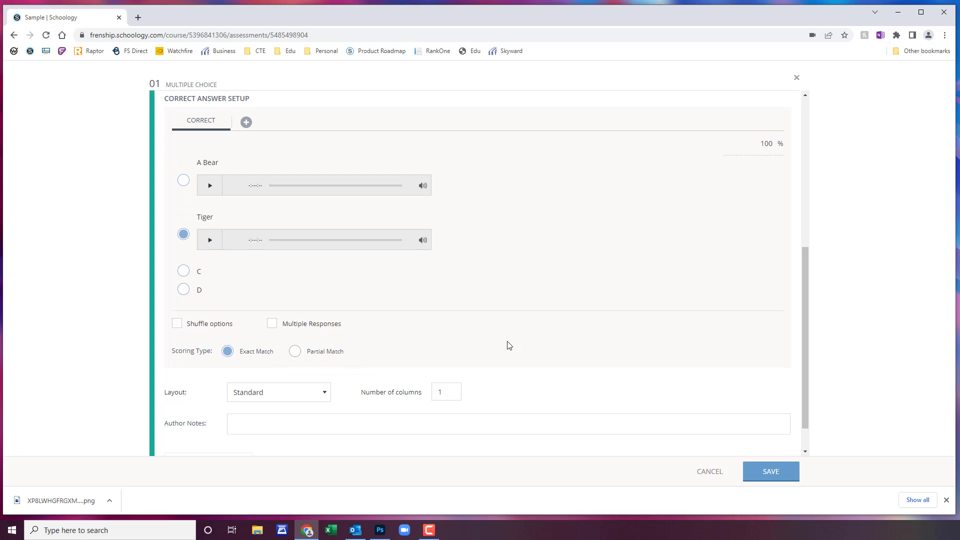
click(771, 473)
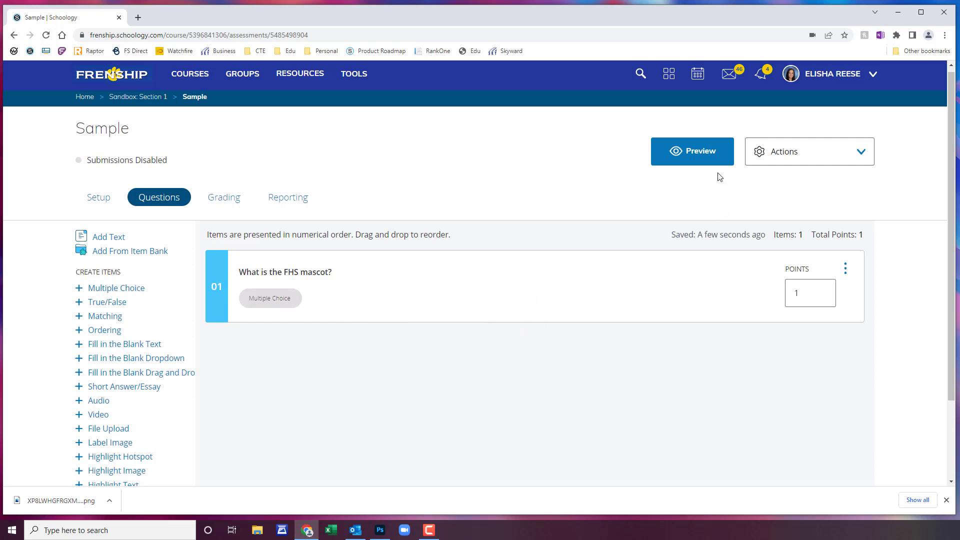
Step: Start a student preview attempt and play the question, A Bear and Tiger audio clips
click(694, 164)
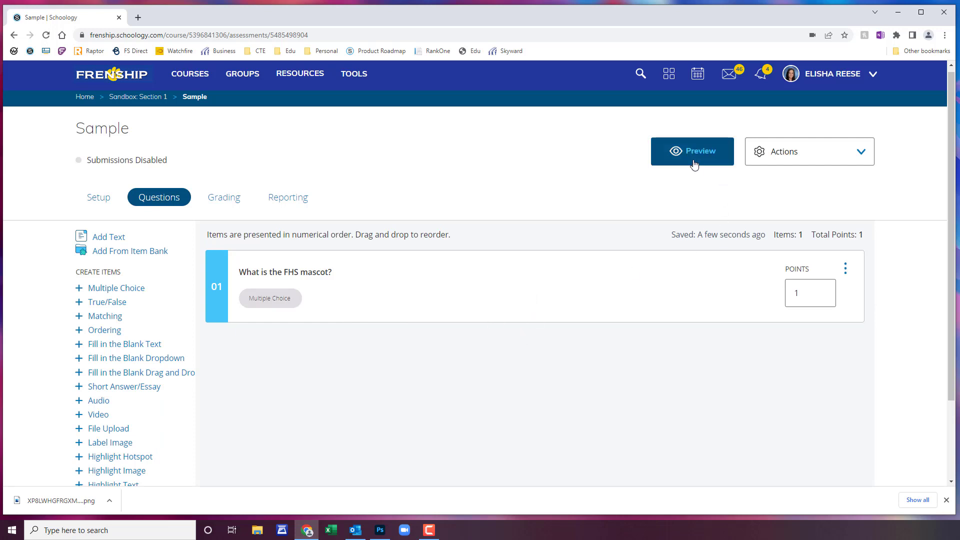
click(485, 249)
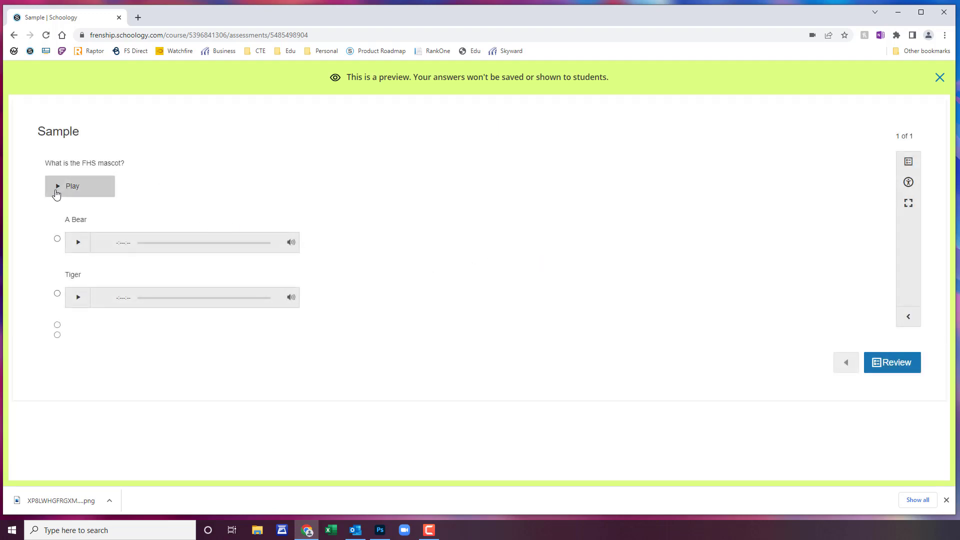
click(56, 193)
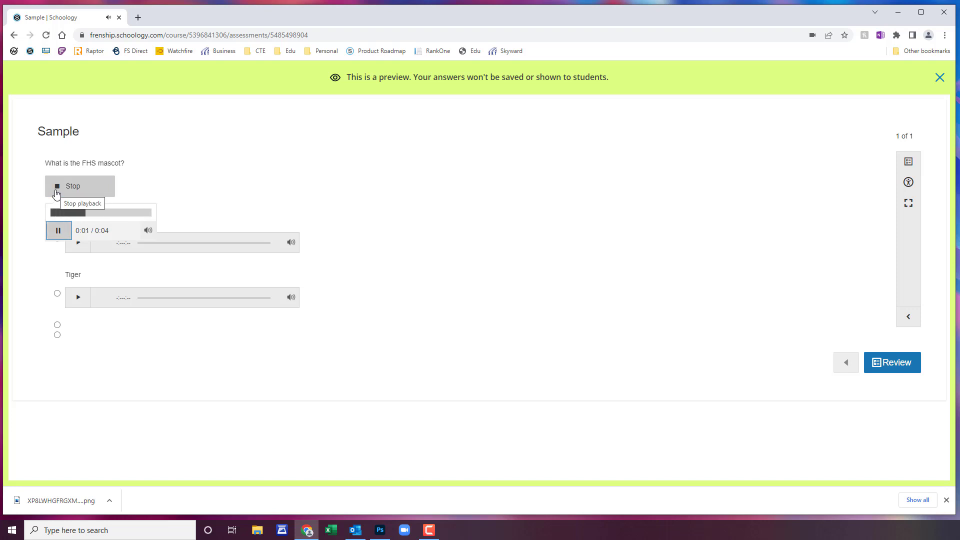
click(58, 233)
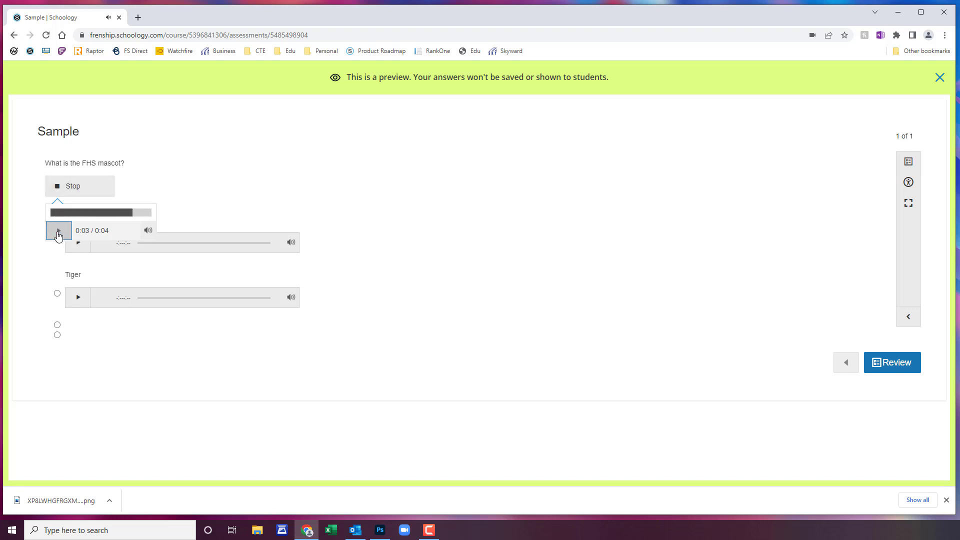
click(78, 250)
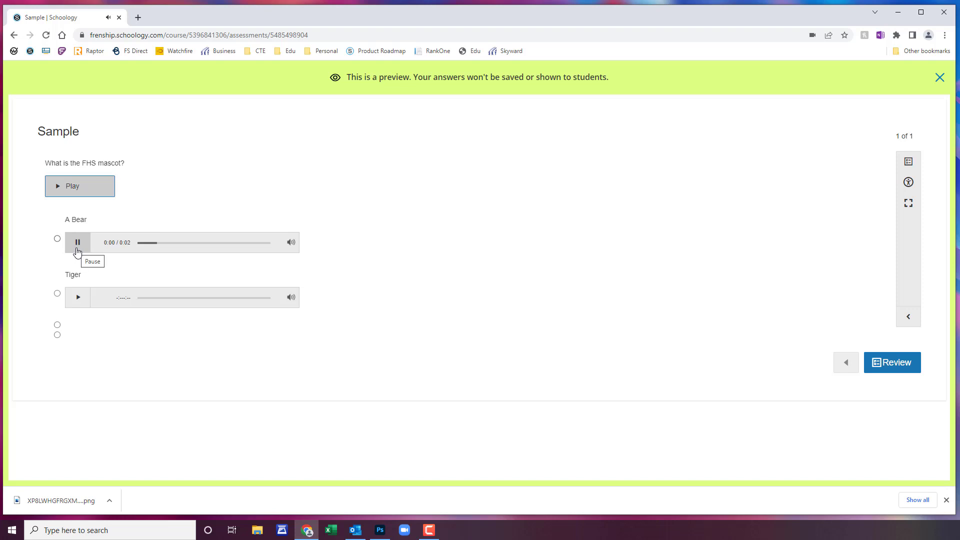
click(82, 298)
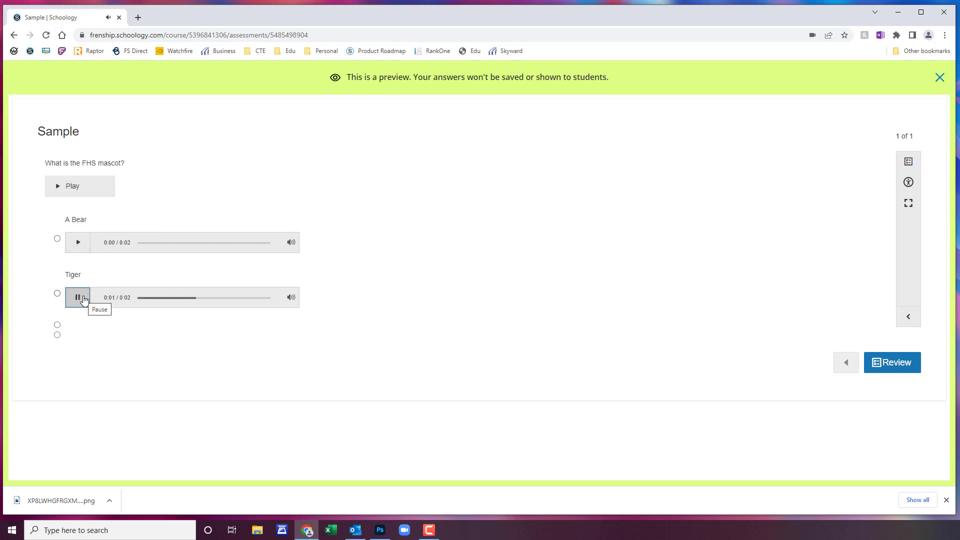